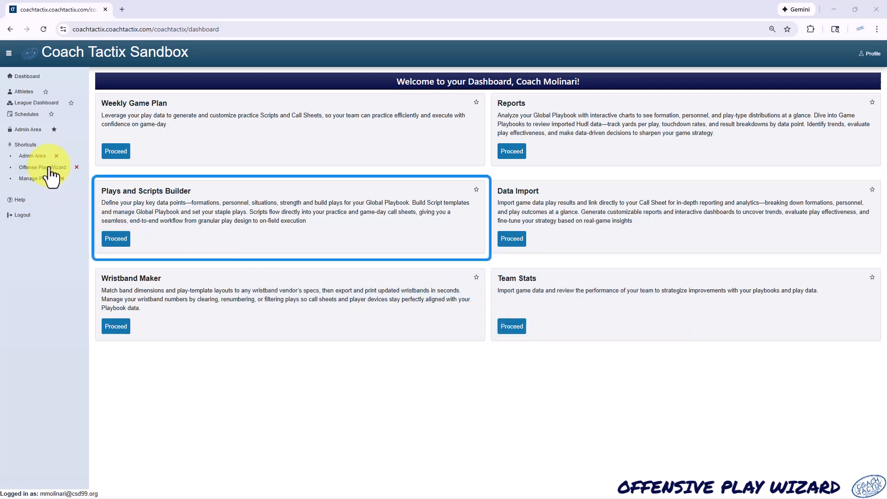
Open the Offense Play Wizard from Plays and Scripts Builder and collapse the navigation sidebar
click(116, 241)
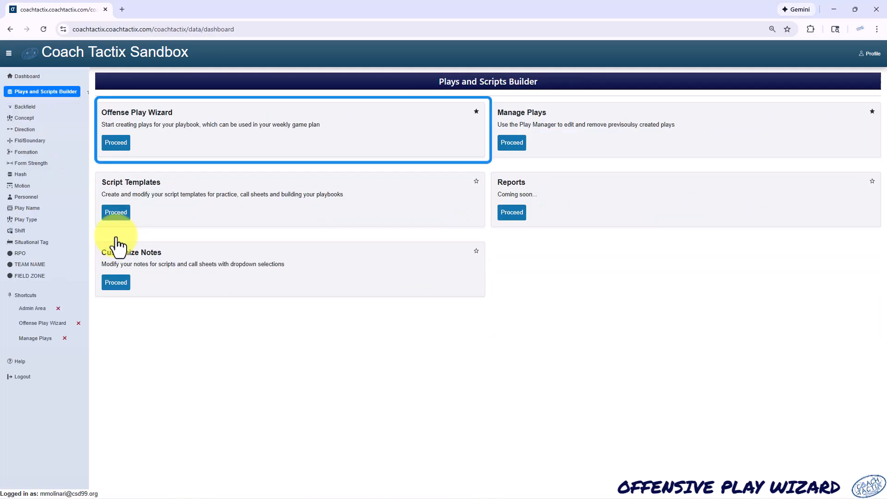
click(113, 141)
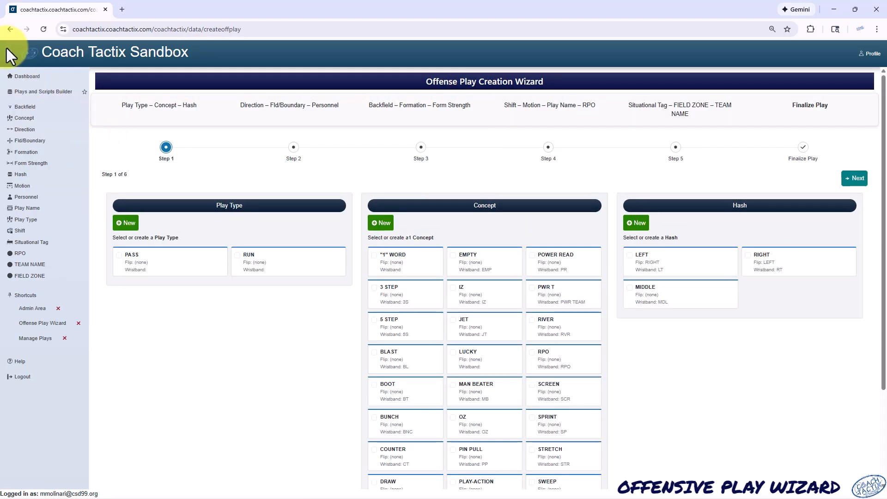
click(8, 51)
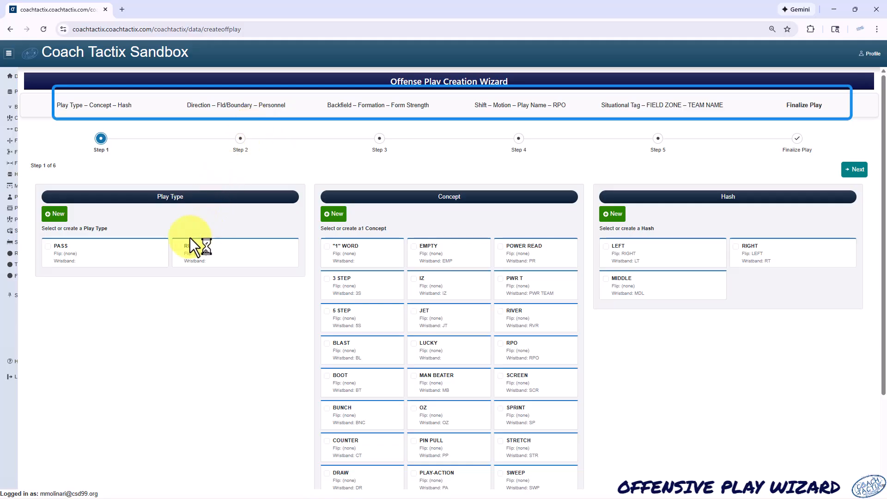
Set the new play's Play Type to RUN, Concept to OZ and Hash to LEFT, and advance to Step 2
click(181, 255)
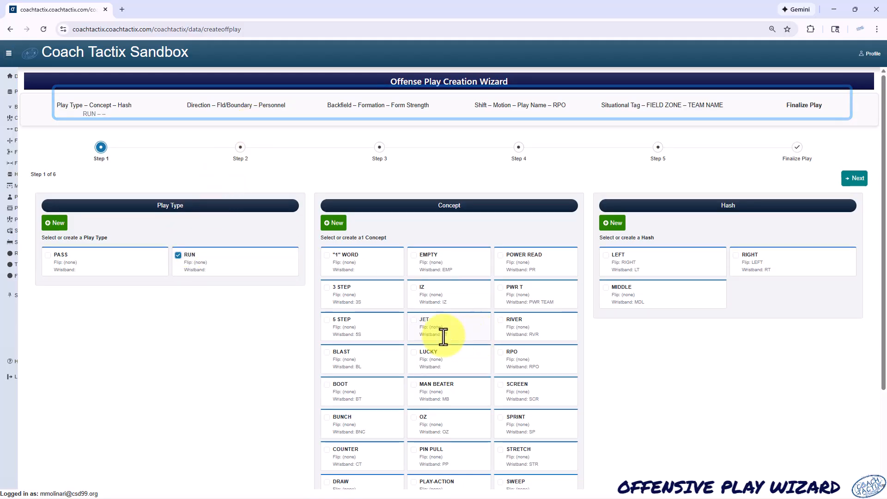
scroll(441, 337, down, 1)
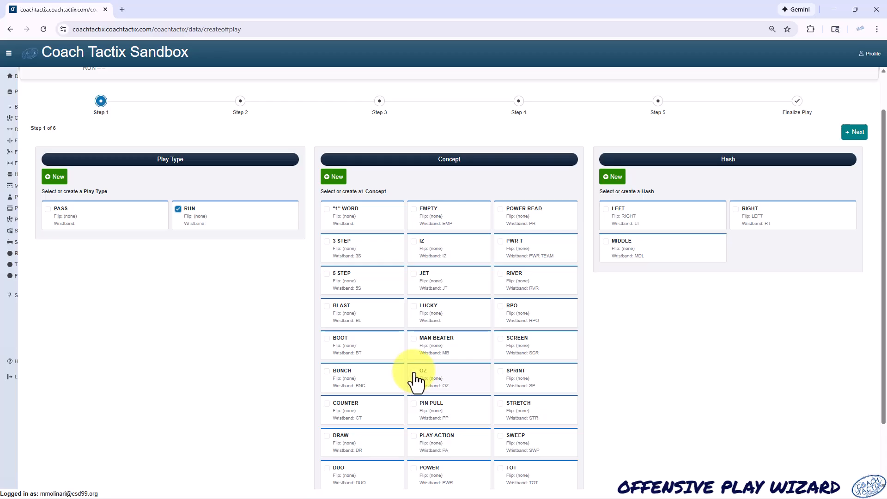
click(466, 372)
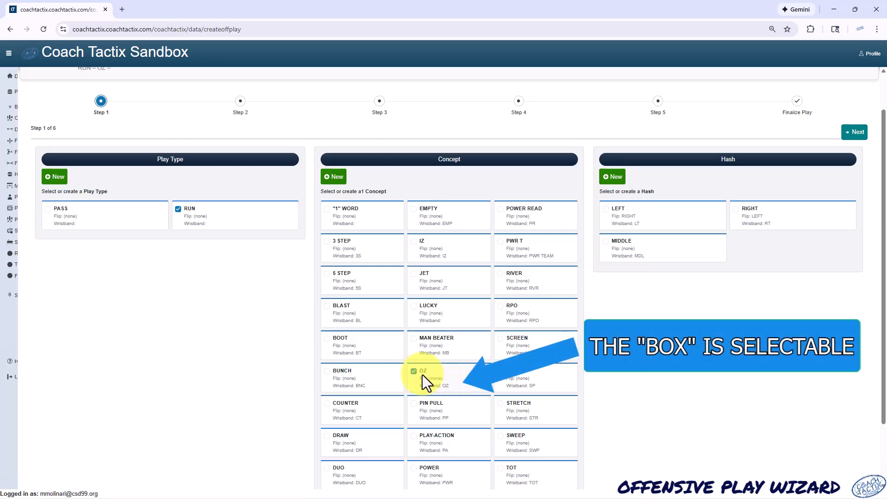
click(641, 208)
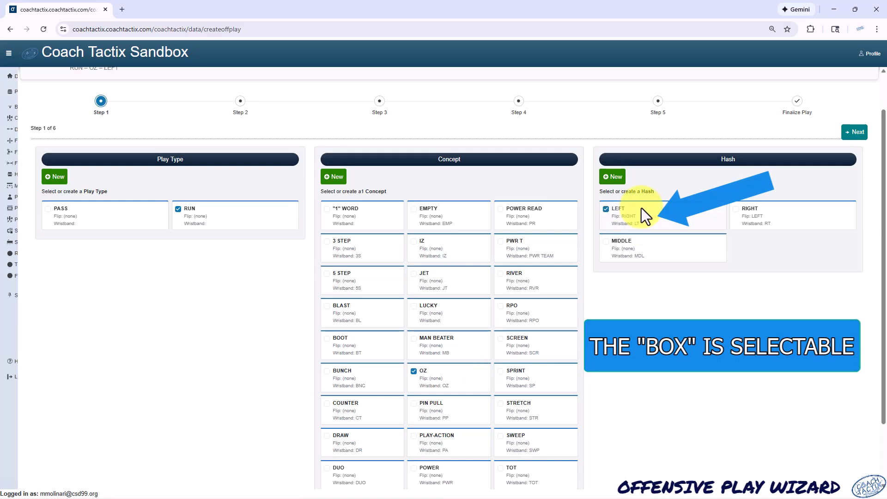
click(856, 132)
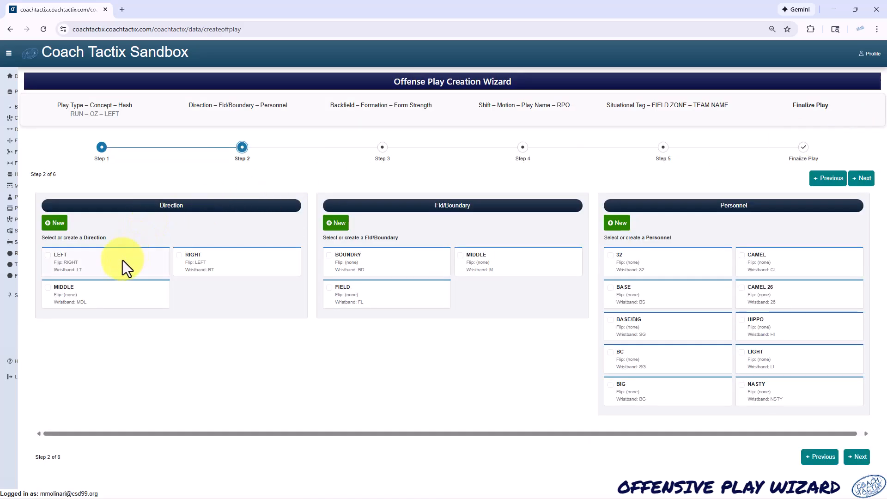
Set the Direction to RIGHT, Fld/Boundary to FIELD and Personnel to BASE, and advance to Step 3
click(223, 257)
click(376, 299)
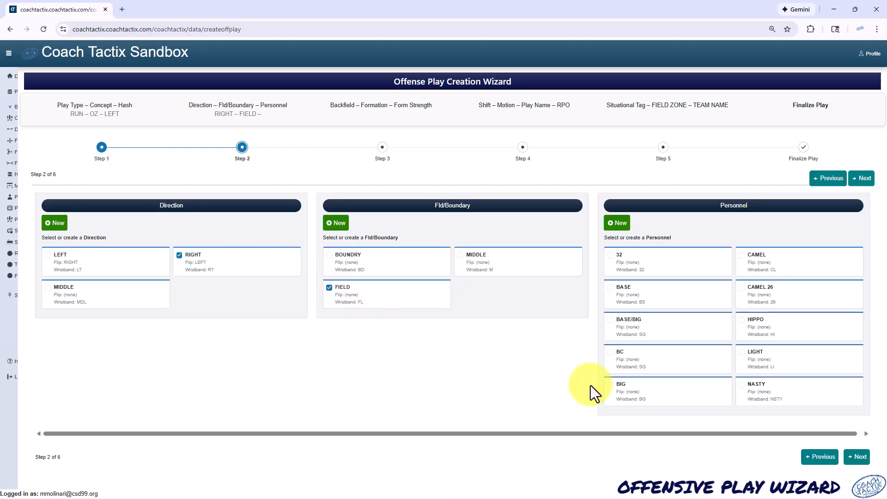
click(611, 294)
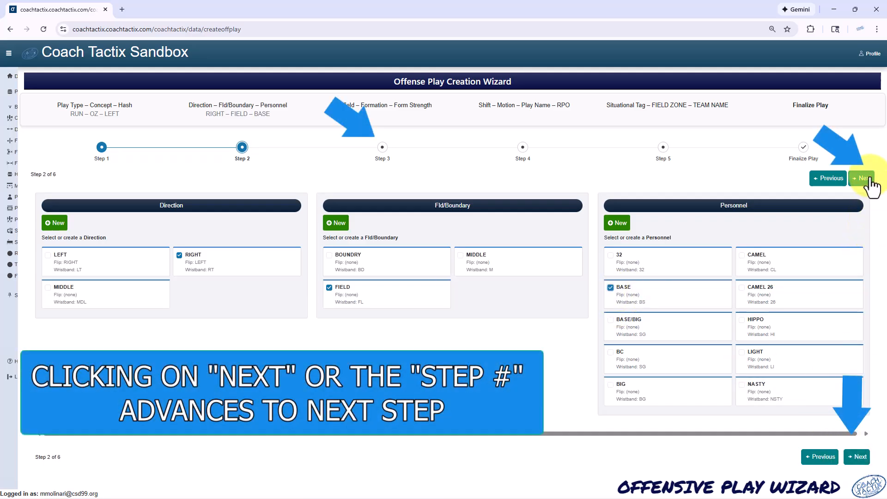
click(383, 146)
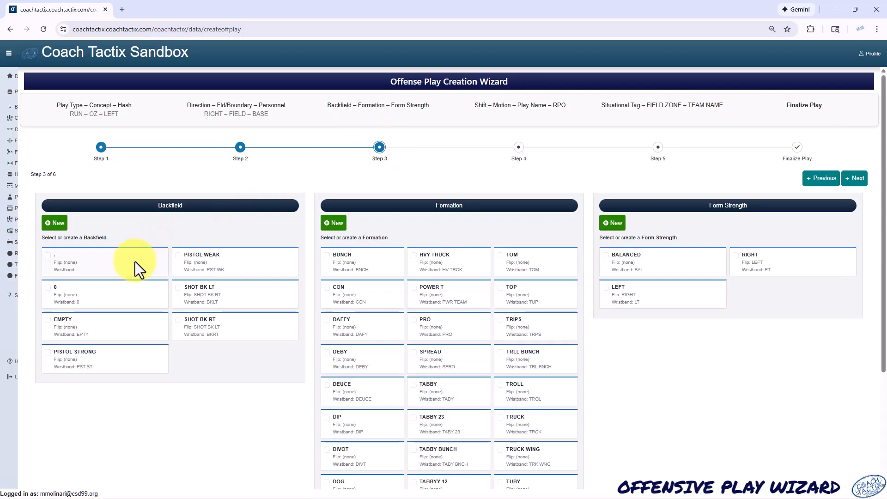
Set the Backfield to PISTOL STRONG, Formation to TABBY and Form Strength to RIGHT, and advance to Step 4
click(82, 358)
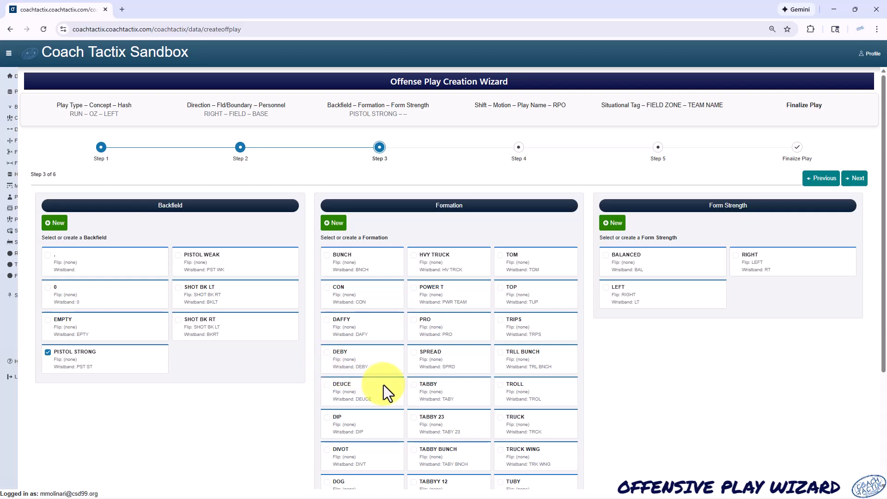
click(413, 395)
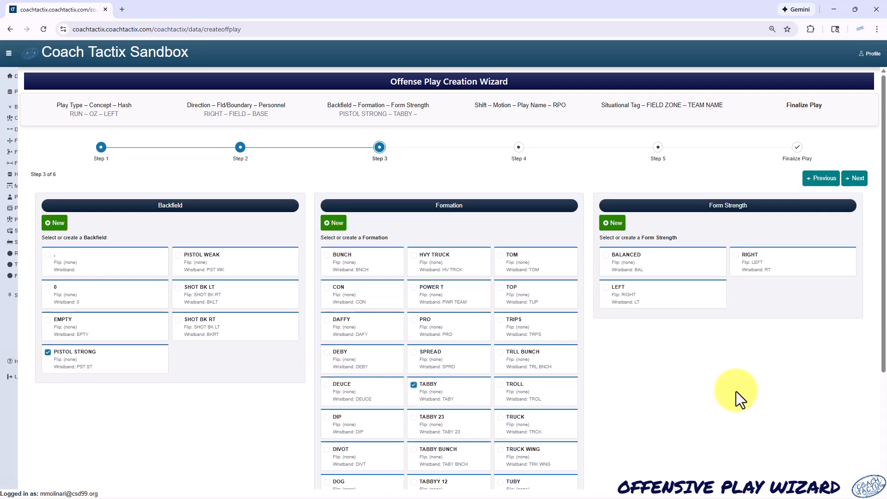
click(739, 256)
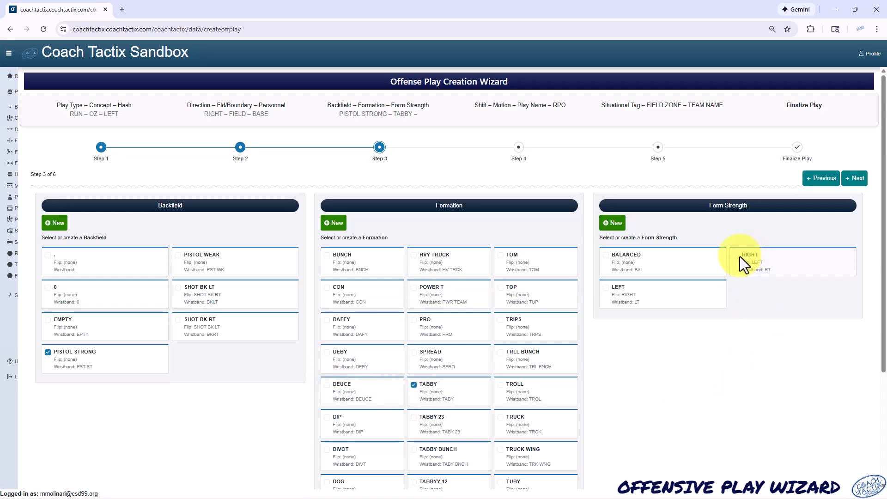
click(856, 178)
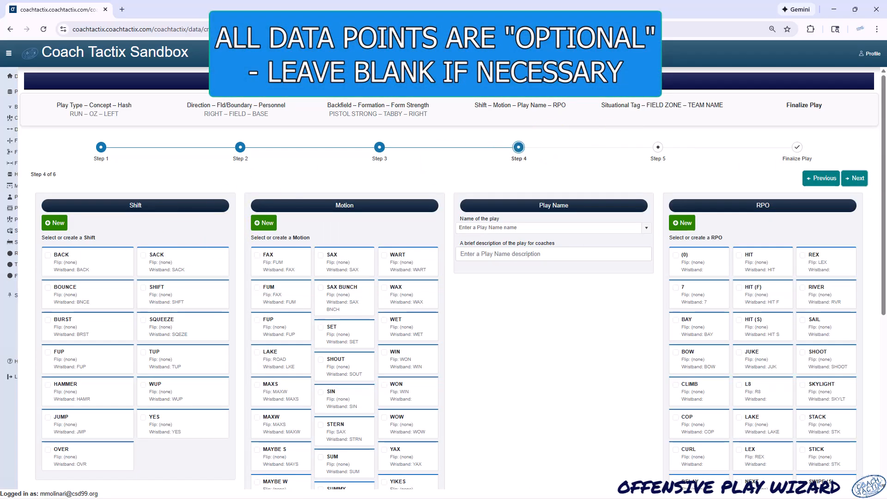
Choose the BURST shift, FAX motion, play name ANAHEIM and CURL RPO, and advance to Step 5
click(49, 324)
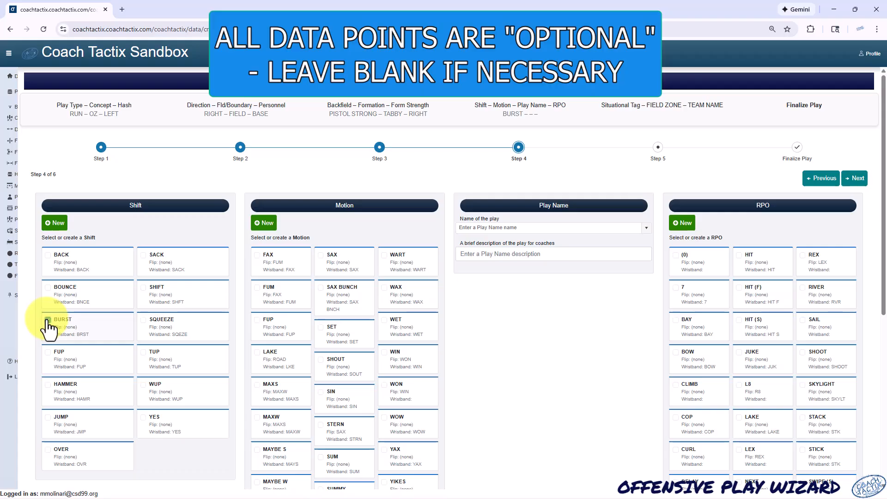
click(260, 265)
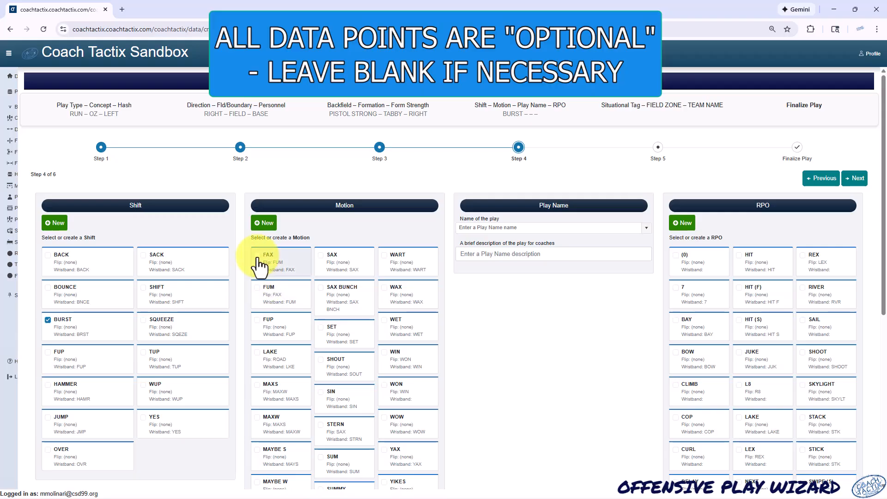
click(535, 227)
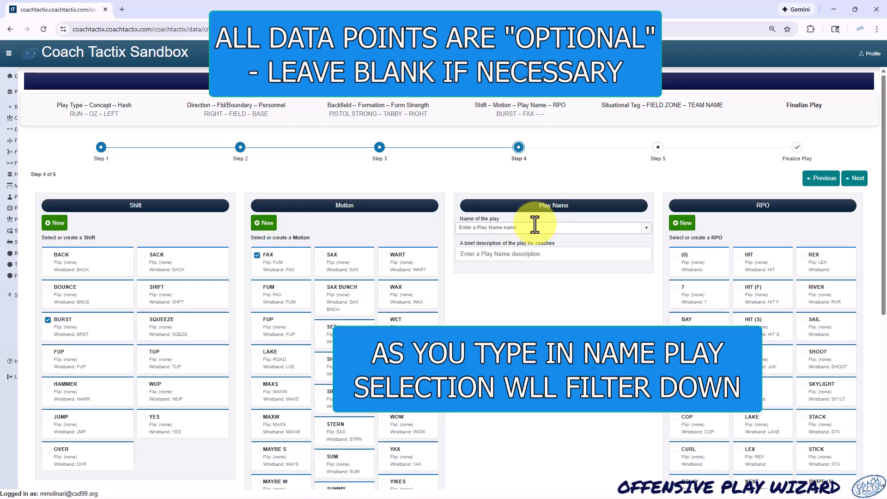
text(ana)
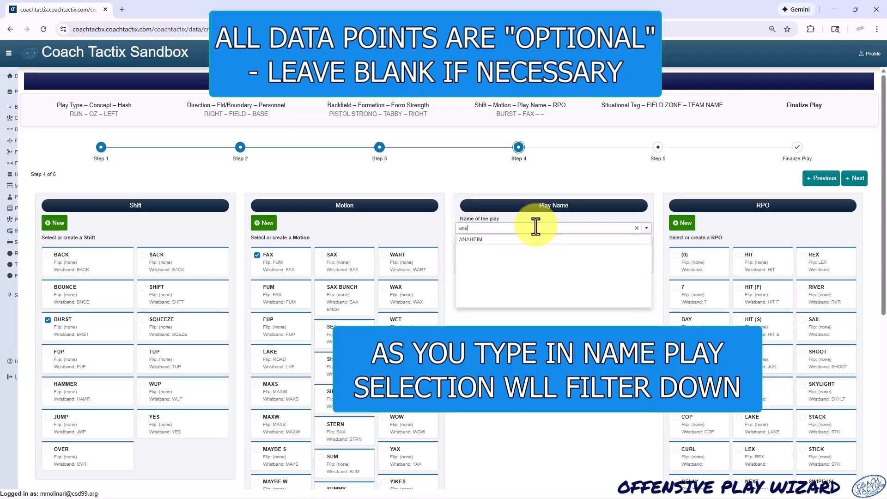
click(474, 241)
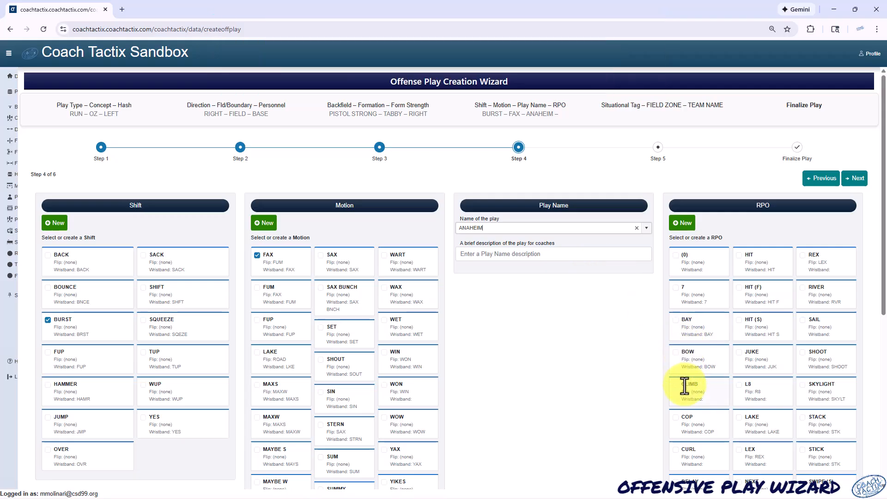
click(677, 454)
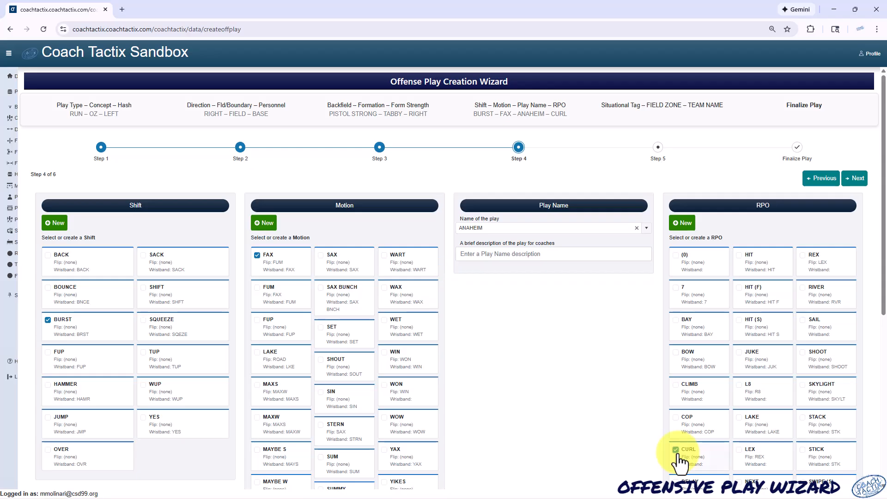
click(661, 151)
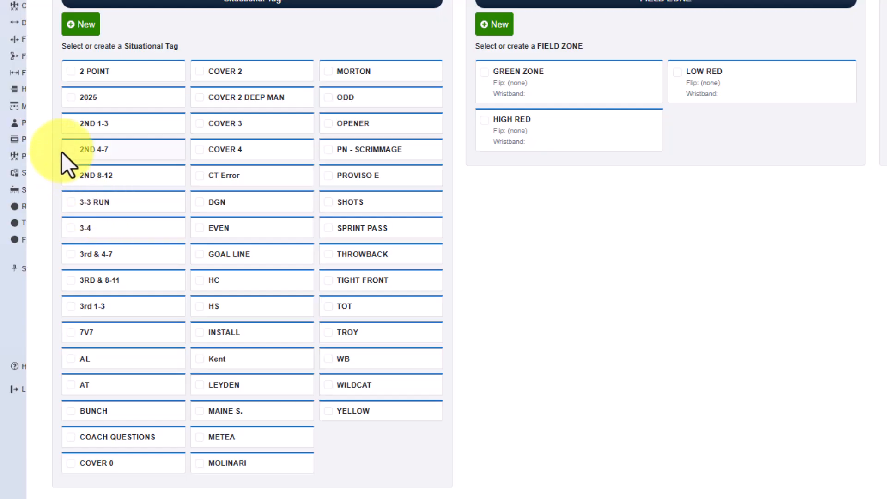
Add situational tags 2ND 4-7, EVEN and 3RD & 8-11, choose GREEN ZONE and team DEMO COACH TACTIX, and advance to Finalize Play
click(129, 147)
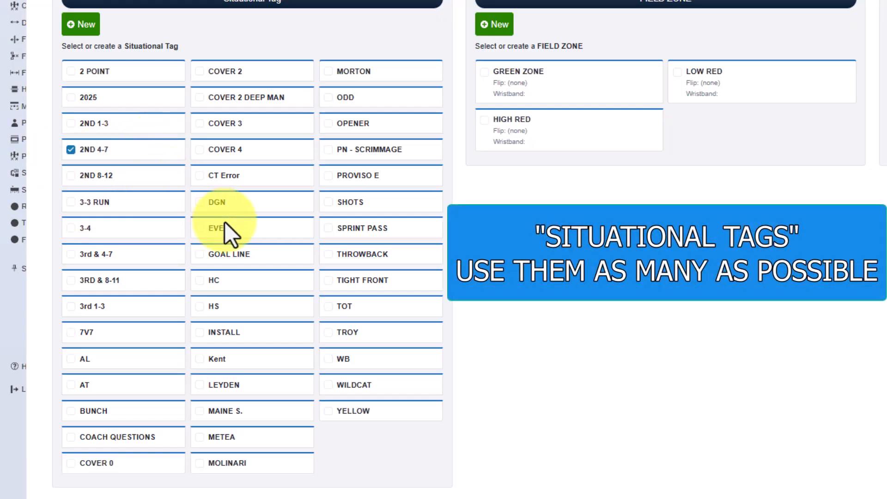
click(243, 230)
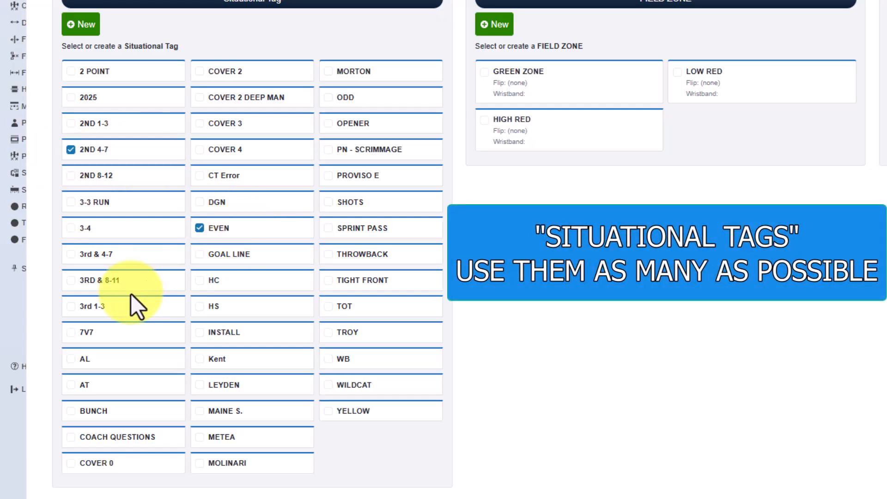
click(135, 278)
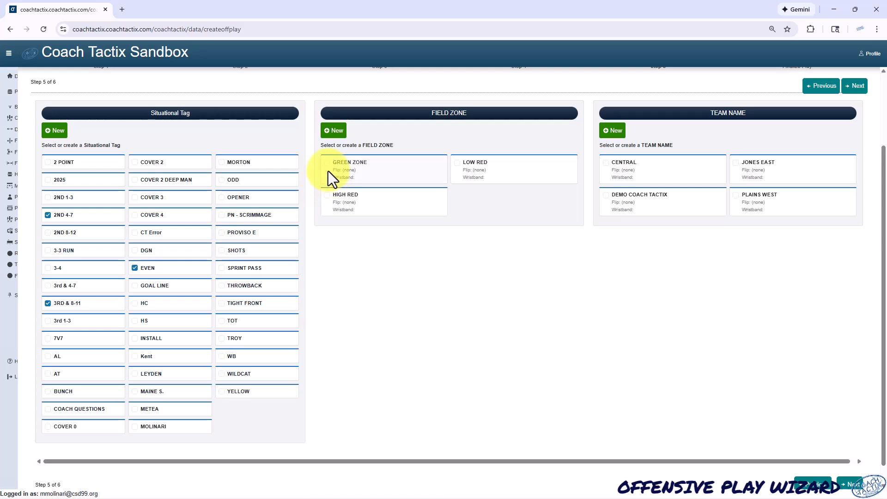
click(328, 170)
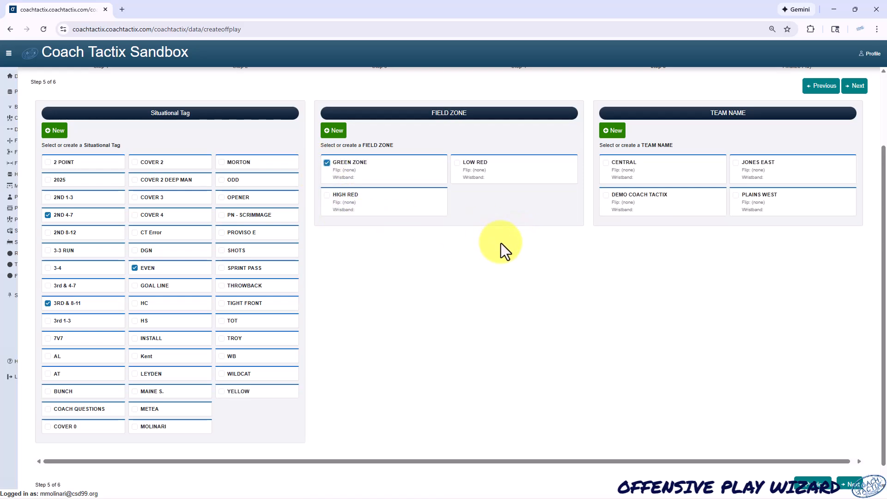
click(606, 203)
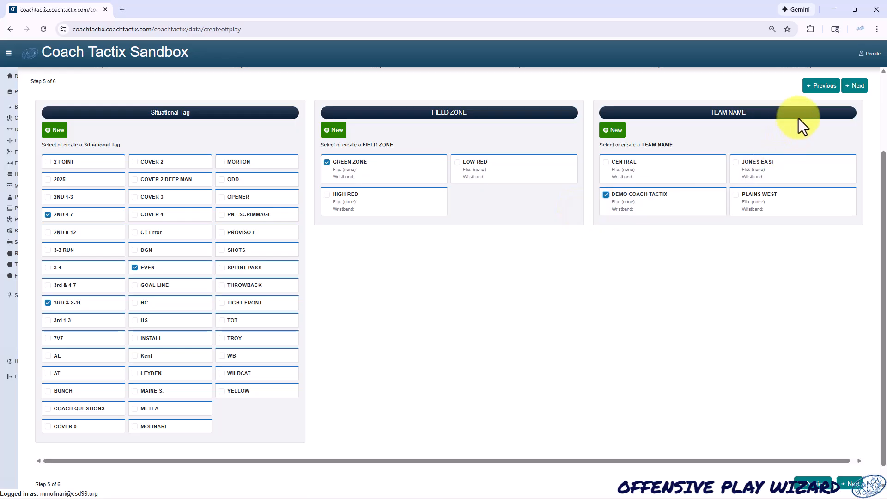
click(858, 88)
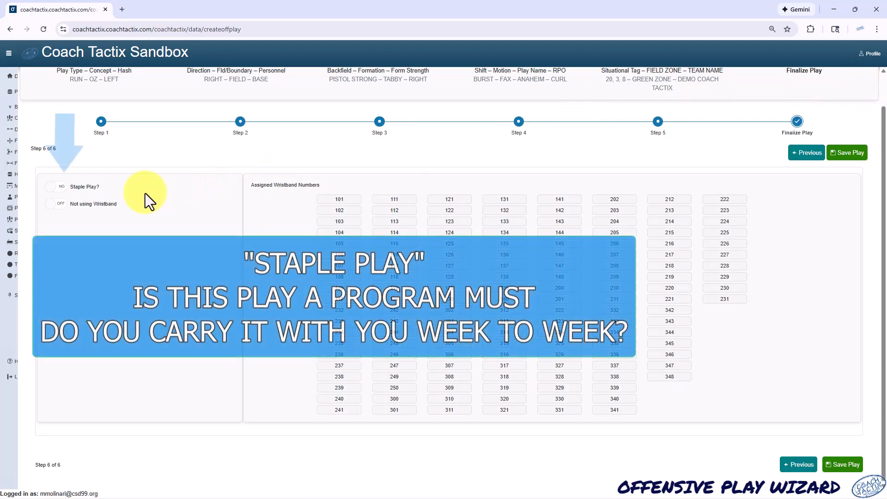
Mark the play as a staple play, add it to the wristband as number 349, and save it
click(54, 187)
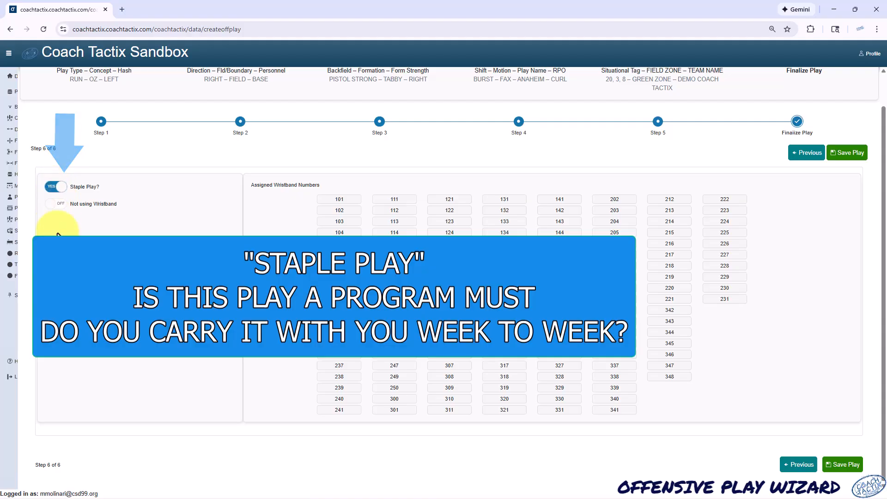
click(56, 204)
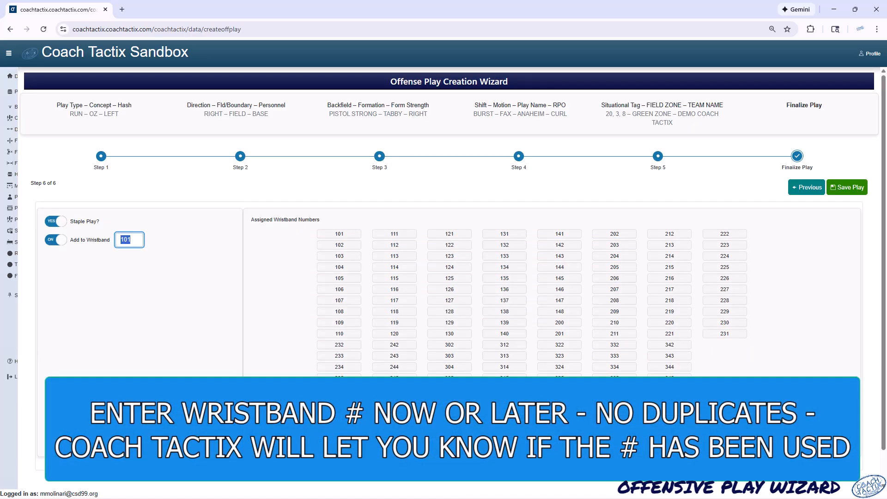
text(349)
click(232, 323)
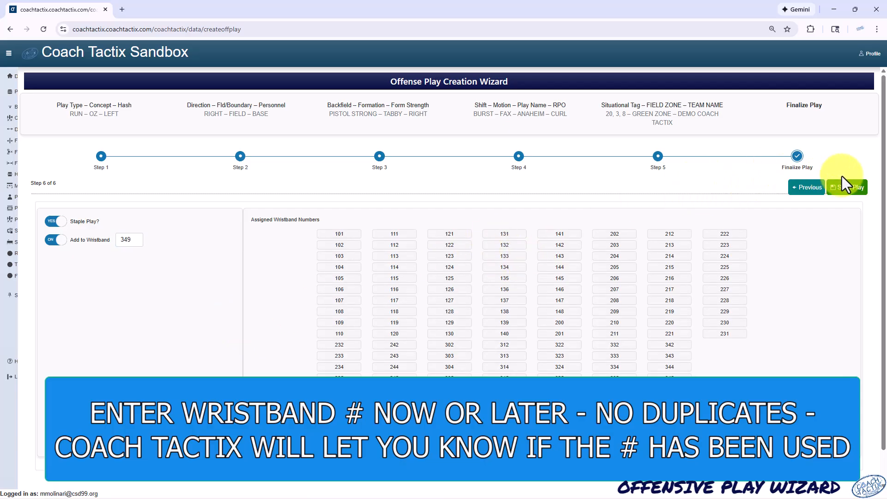
click(850, 189)
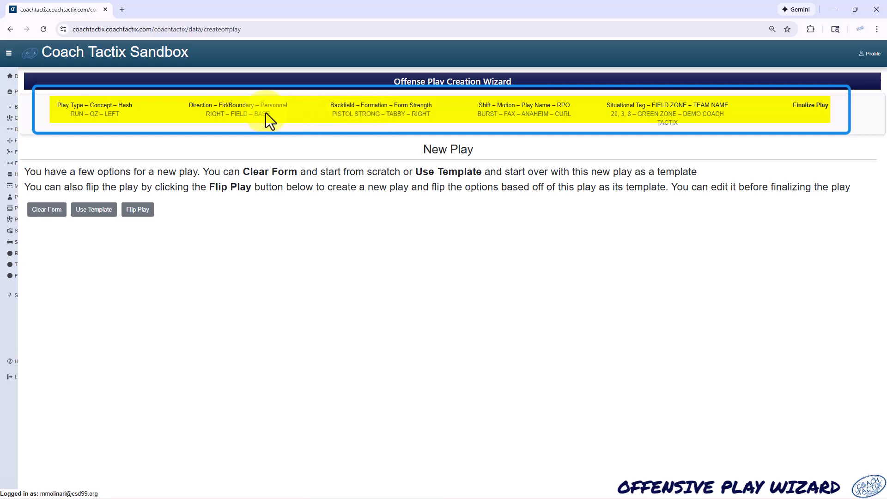
Create a flipped version of the saved ANAHEIM play and finalize it
click(136, 211)
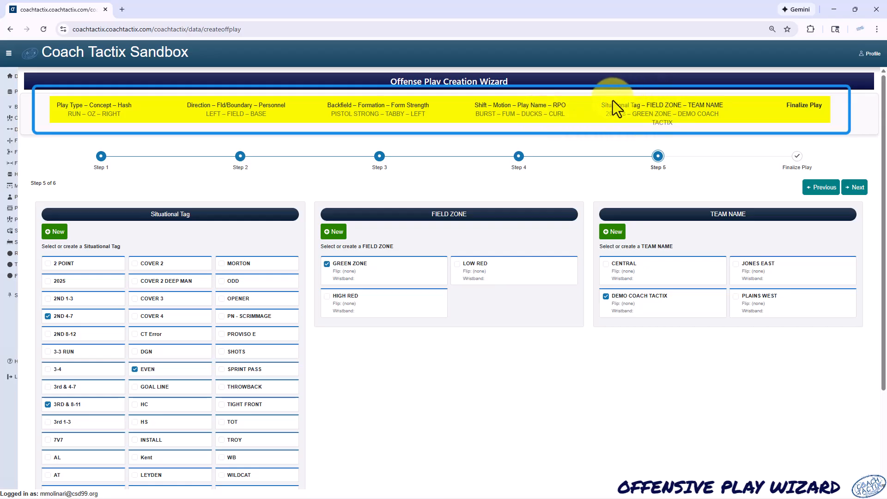
click(796, 156)
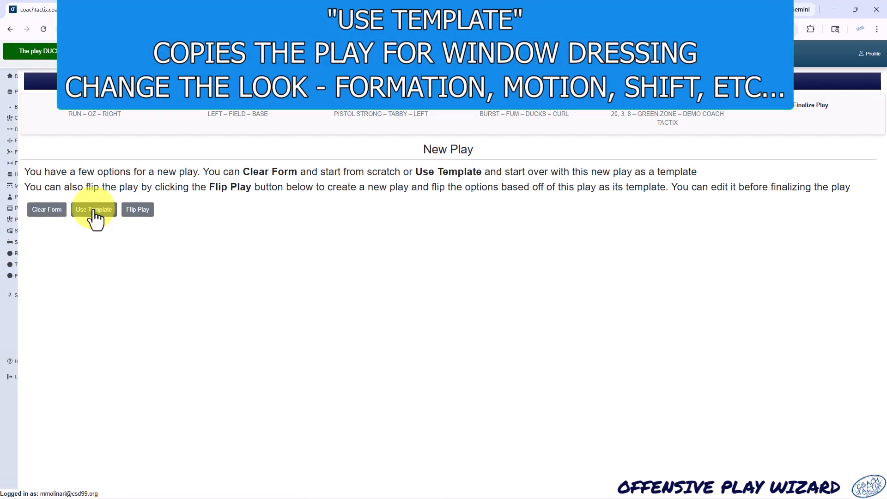
Use the saved DUCKS play as a template, change its formation to TABBY 23 and motion to FUP, and save the new play
click(95, 216)
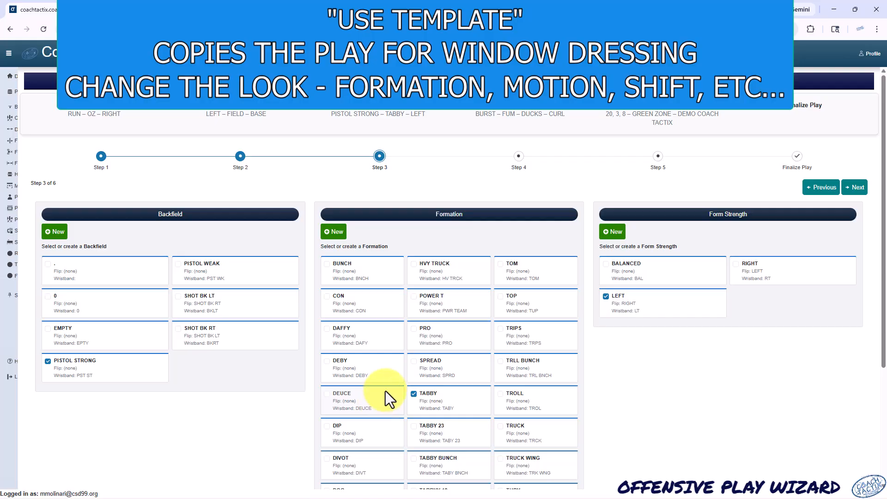
click(415, 434)
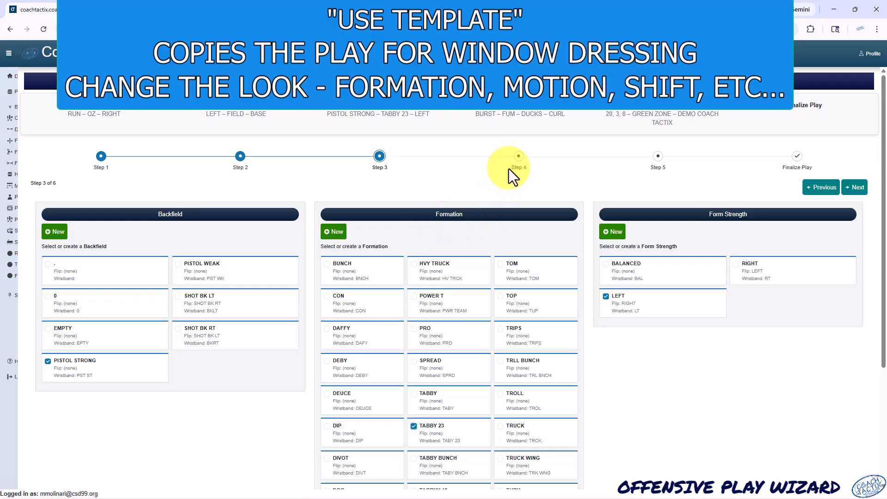
click(516, 159)
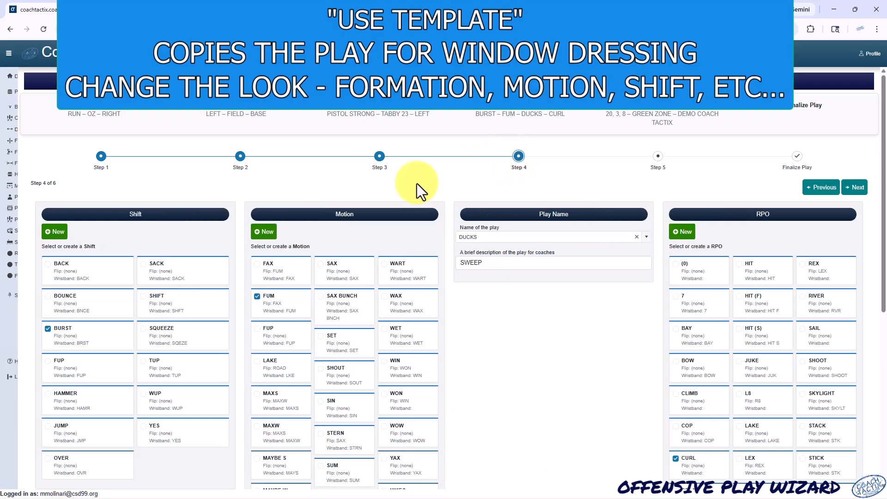
click(257, 334)
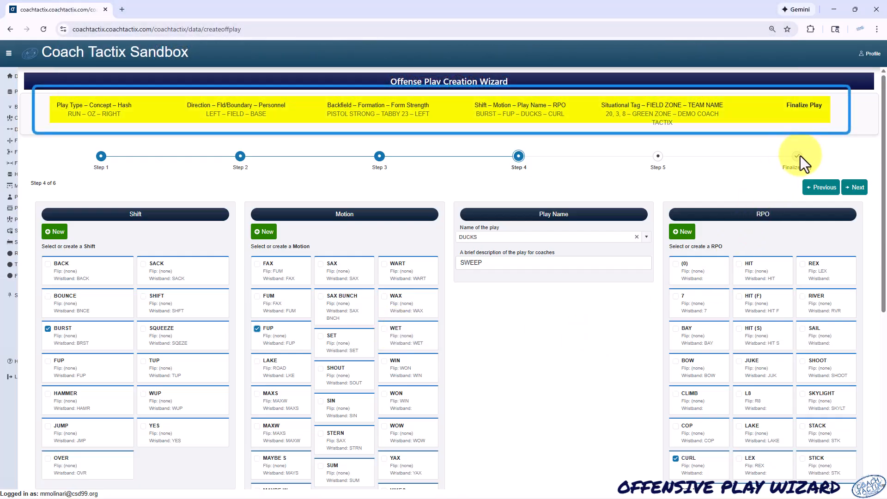
click(797, 157)
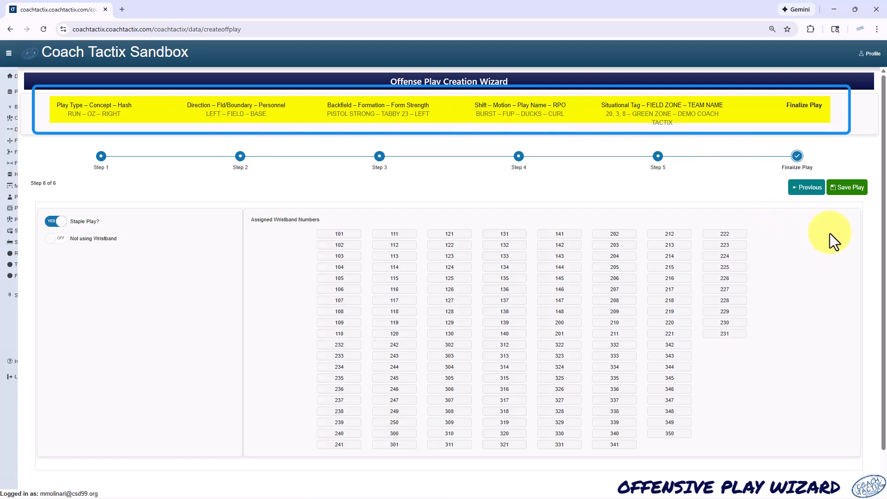
click(847, 189)
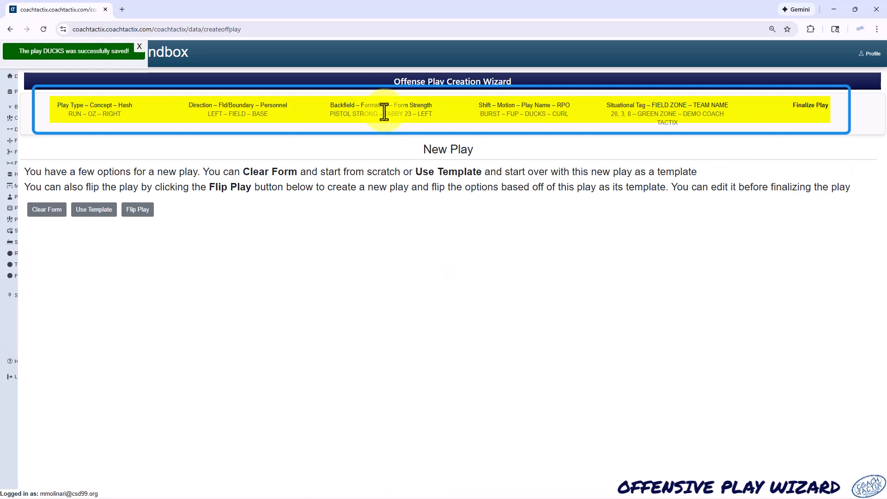
Create a flipped version of the TABBY 23 DUCKS play and save it without further changes
click(134, 213)
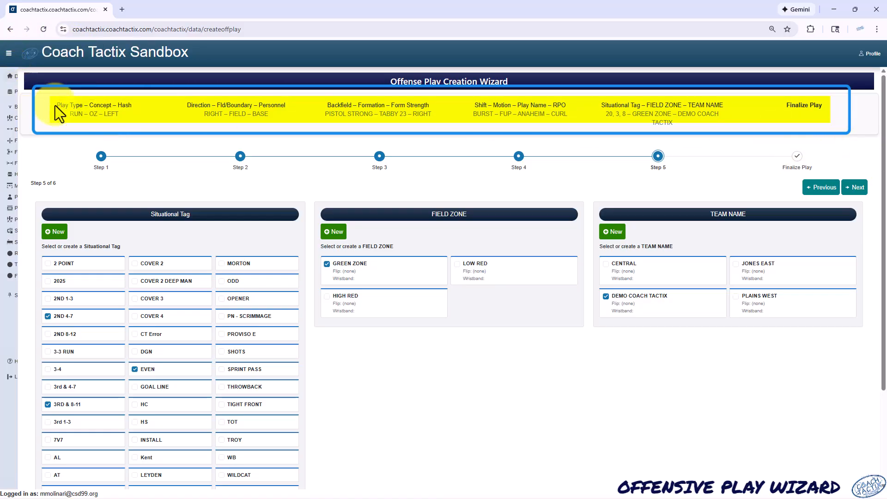
click(796, 156)
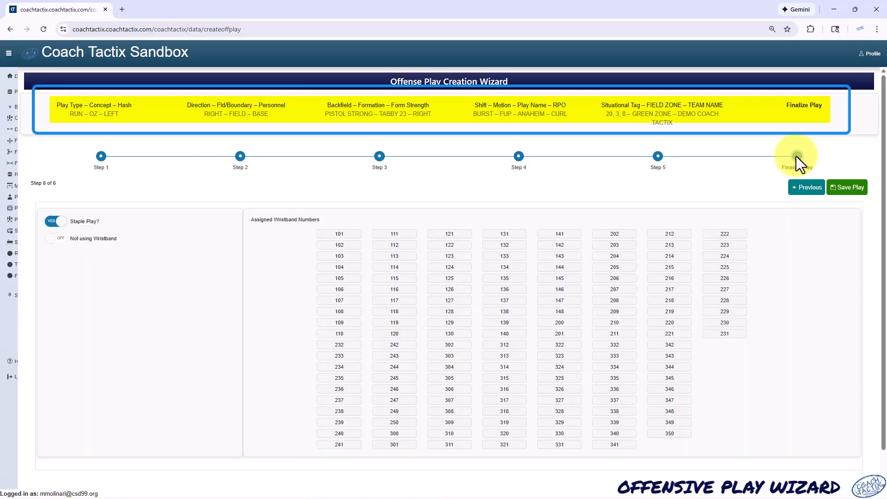
click(847, 194)
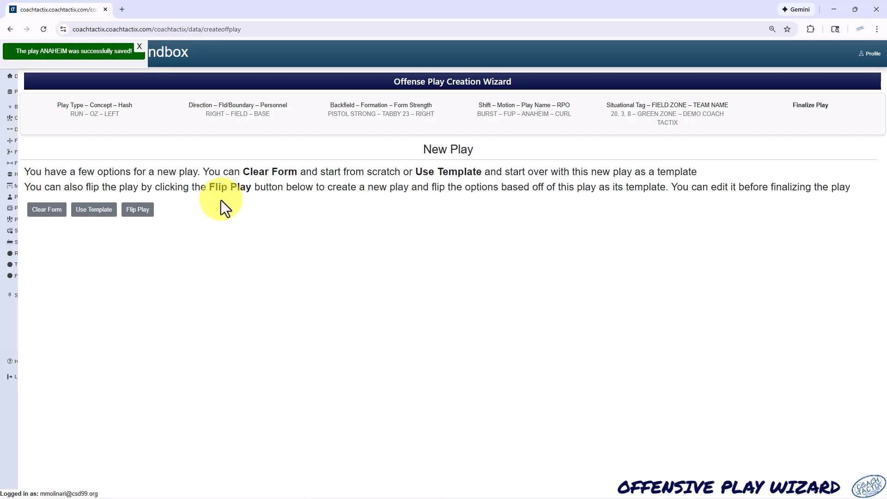
Start a new play from a cleared form with play type PASS, and name it SAINTS X OPTION in Step 4
click(46, 210)
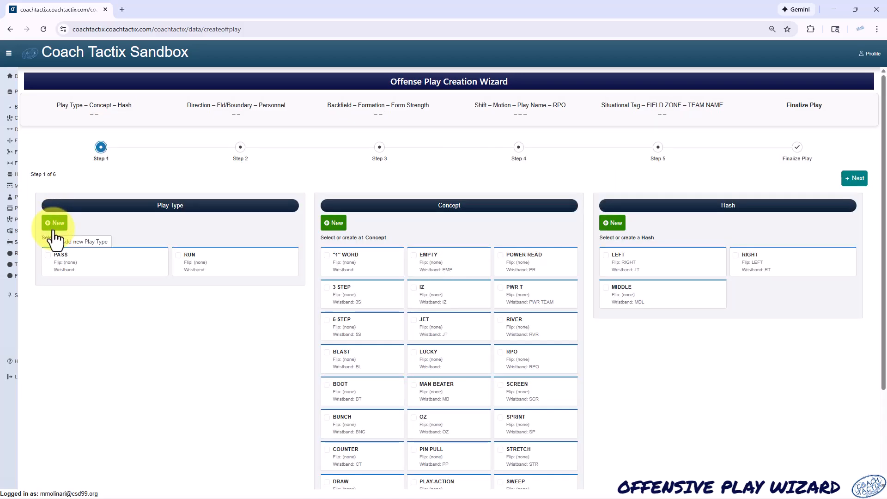
click(92, 261)
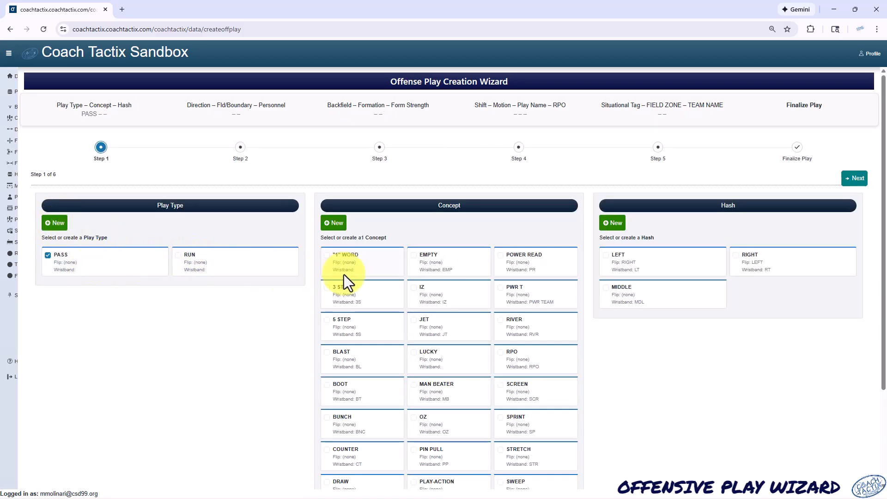
click(517, 148)
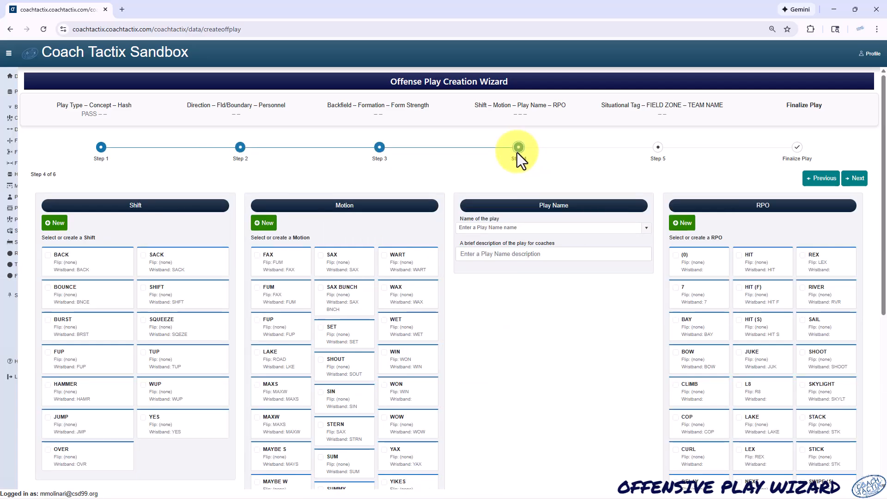
click(502, 228)
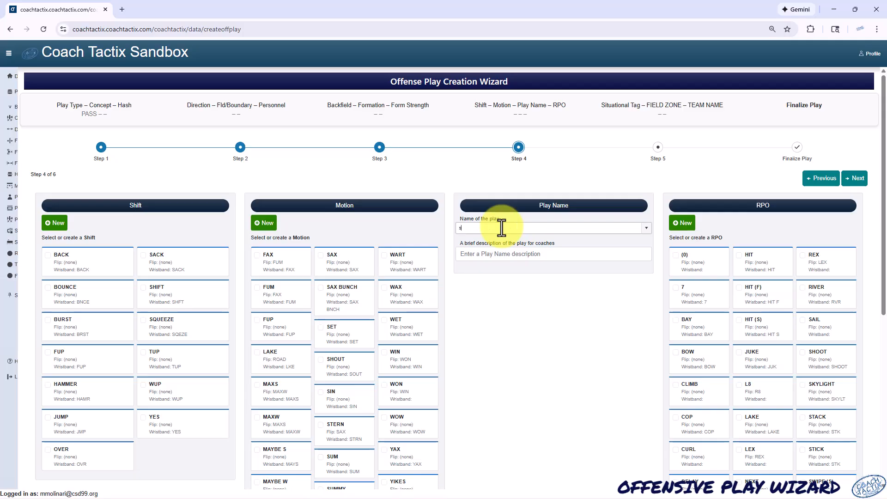
click(502, 228)
text(SAINT)
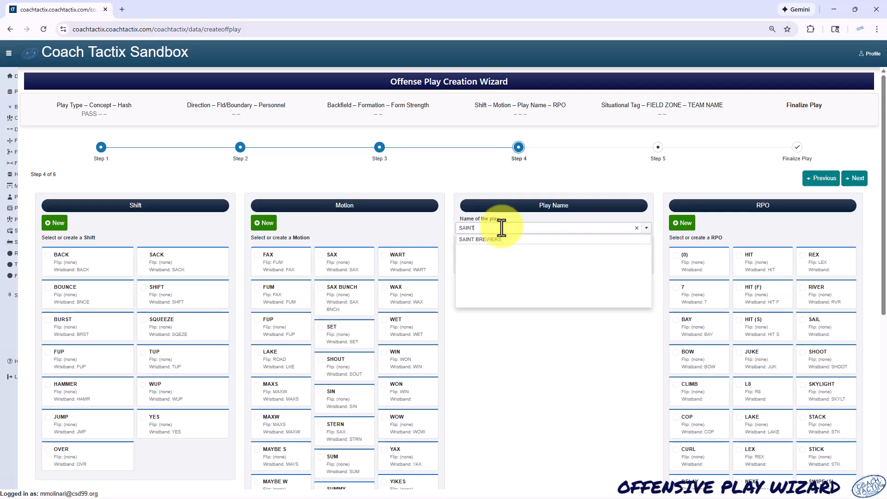
text(S X OPTION)
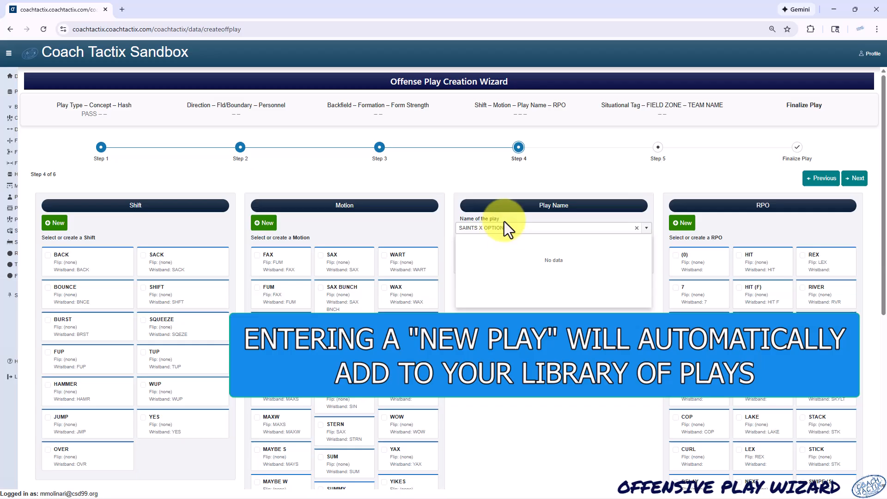
key(Return)
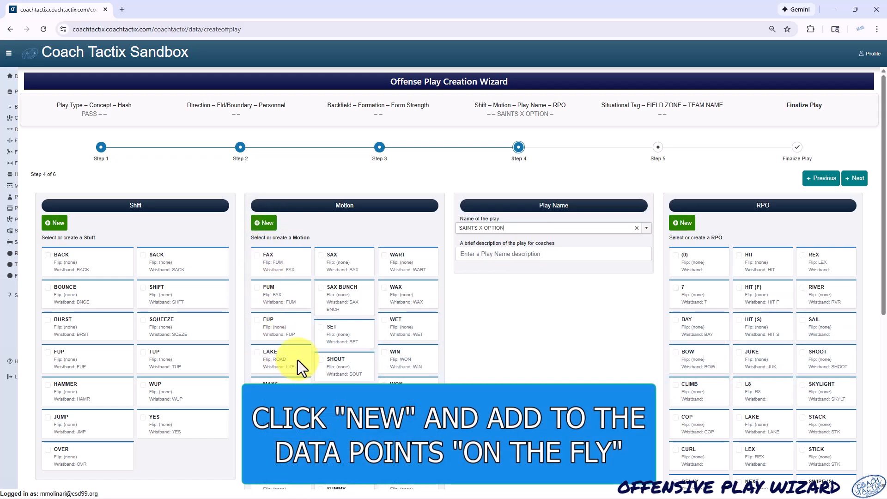
Create and save a new motion named SINKKY, and return to Step 4 of the play
scroll(297, 359, down, 2)
scroll(296, 359, up, 2)
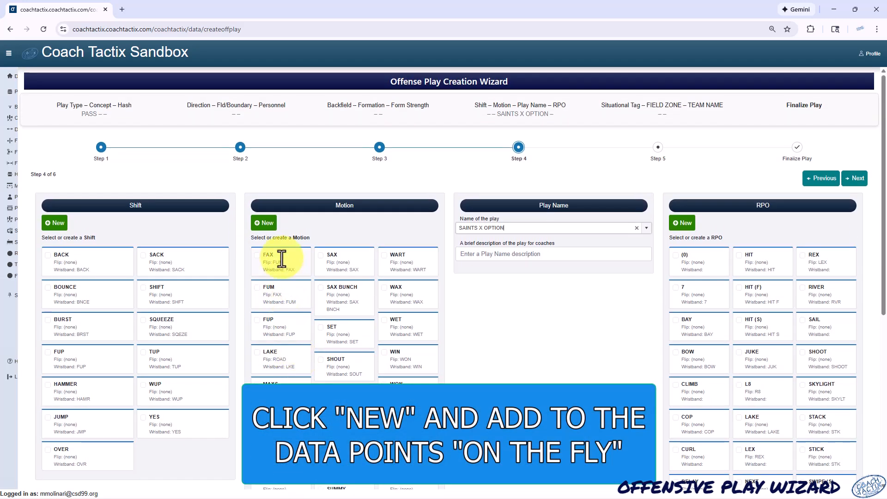
click(265, 223)
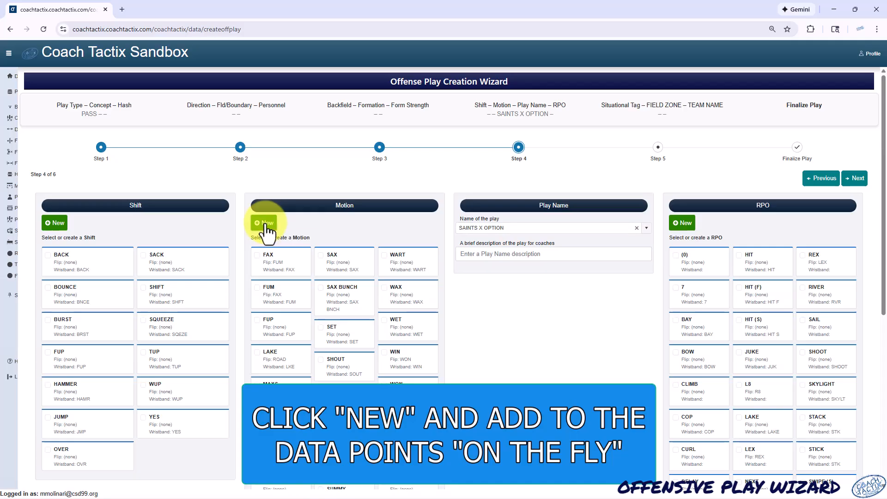
click(225, 158)
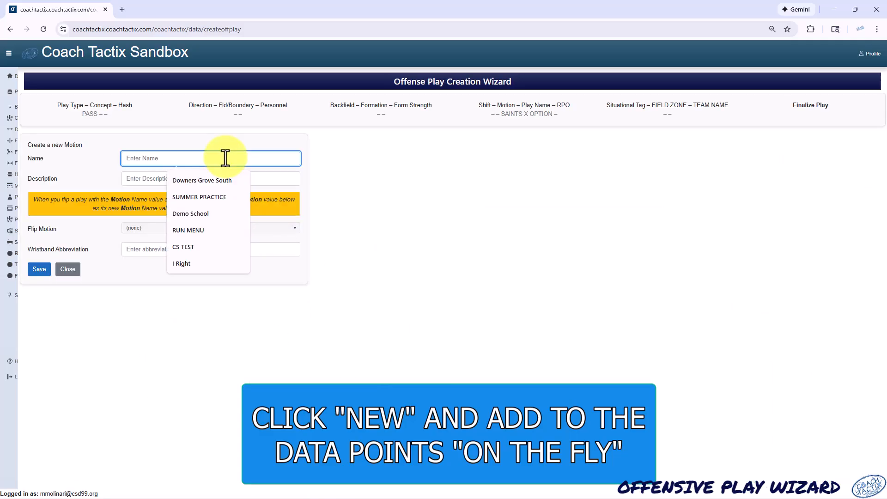
text(SINKKY)
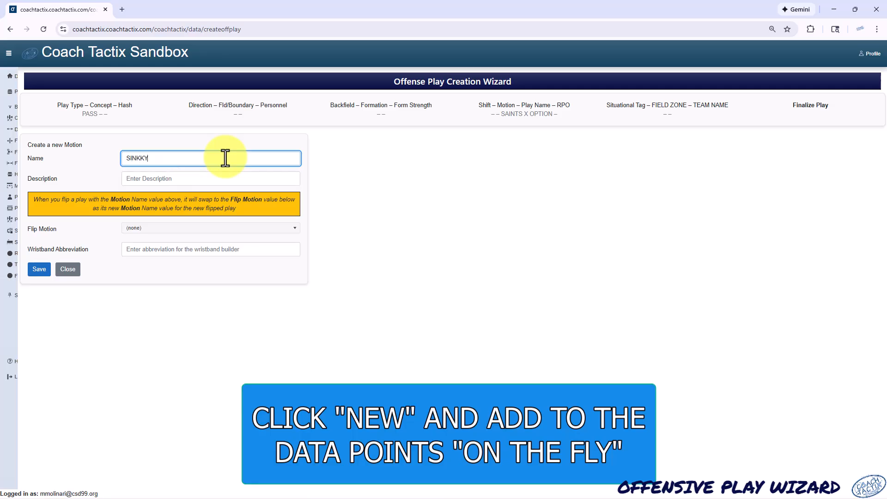
click(42, 272)
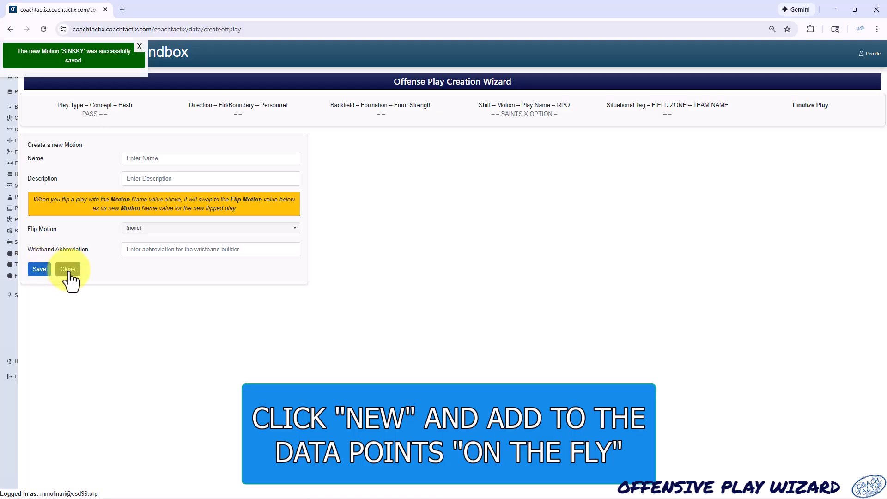
click(68, 270)
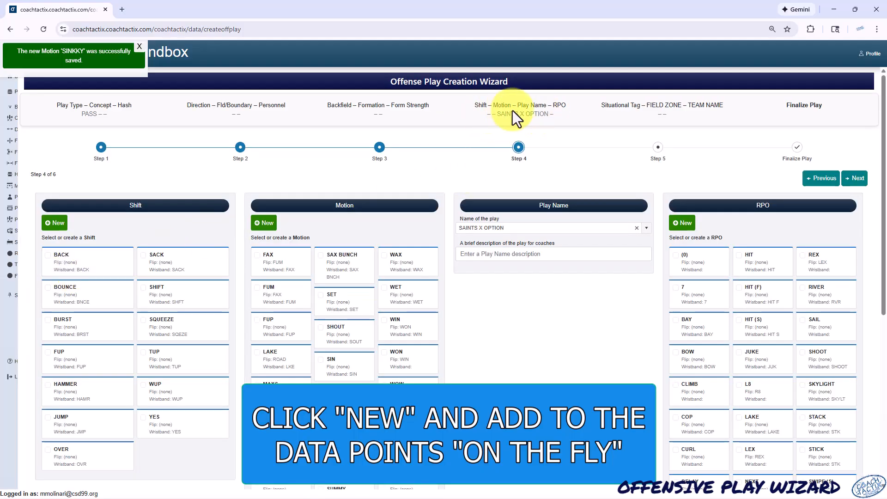
Assign the SINKKY motion to the SAINTS X OPTION play
scroll(443, 231, down, 3)
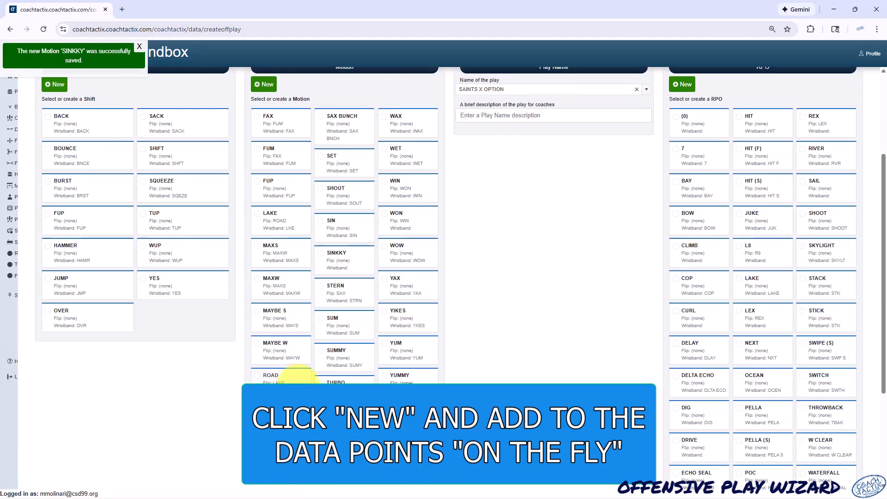
click(324, 256)
scroll(356, 267, up, 2)
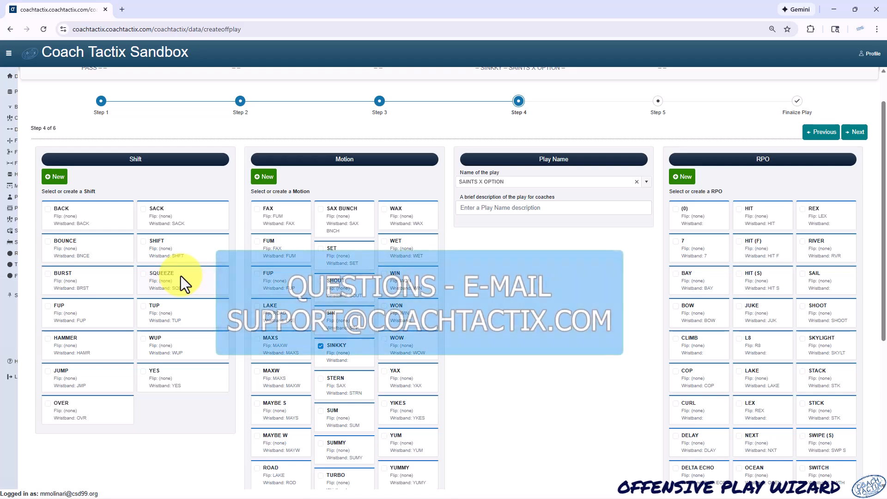
scroll(191, 271, up, 1)
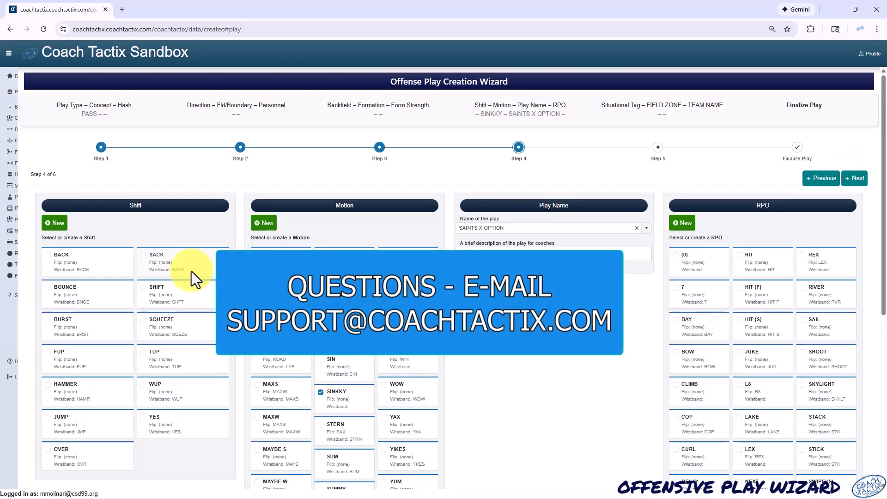